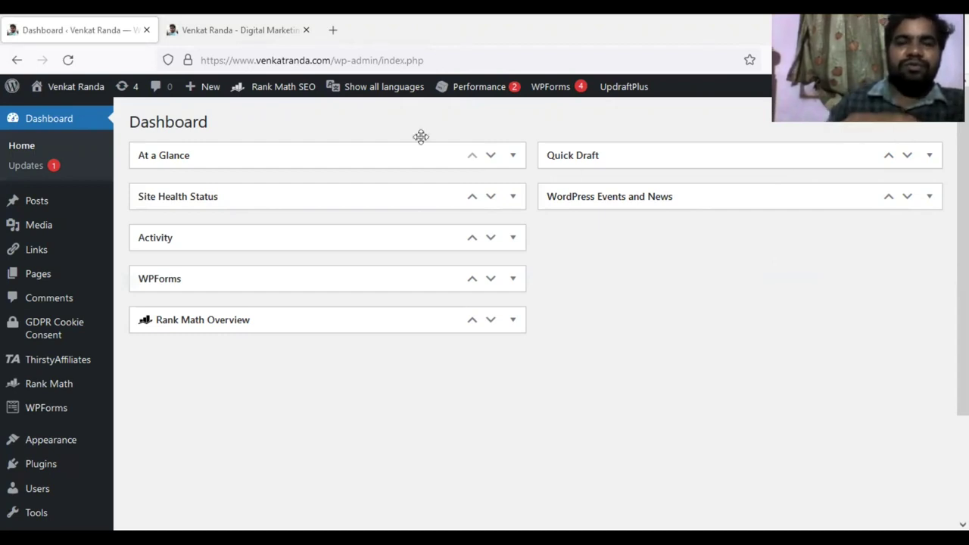
Review the live site's home page from the header slider down to the newsletter form.
{"action": "left_click", "coordinate": [219, 24]}
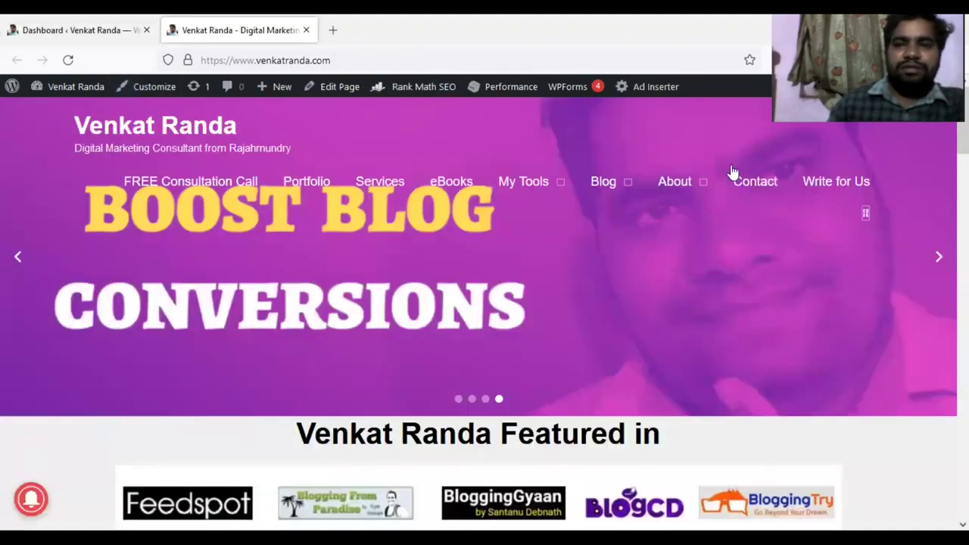
{"action": "scroll", "coordinate": [651, 264], "scroll_direction": "down", "scroll_amount": 15}
{"action": "scroll", "coordinate": [654, 266], "scroll_direction": "down", "scroll_amount": 12}
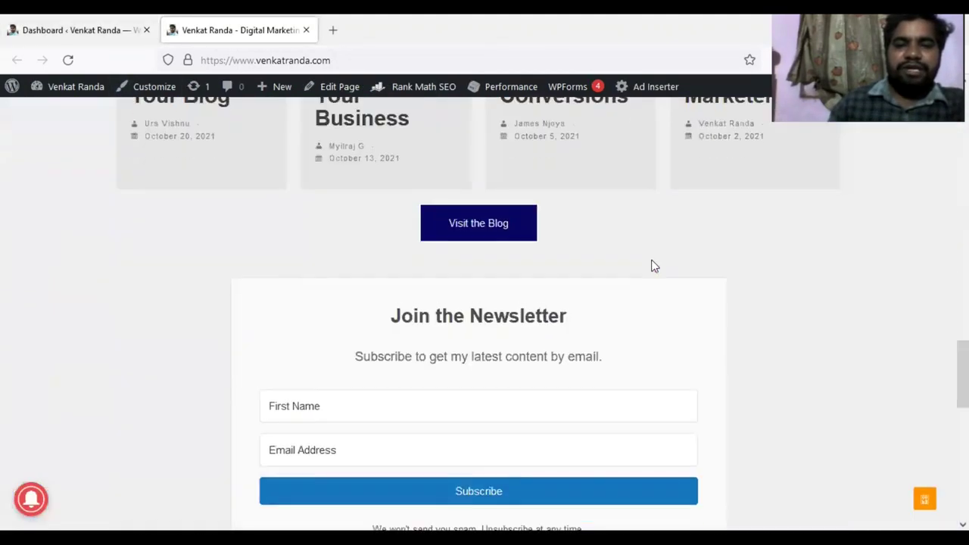
{"action": "scroll", "coordinate": [654, 266], "scroll_direction": "up", "scroll_amount": 13}
{"action": "scroll", "coordinate": [652, 265], "scroll_direction": "up", "scroll_amount": 8}
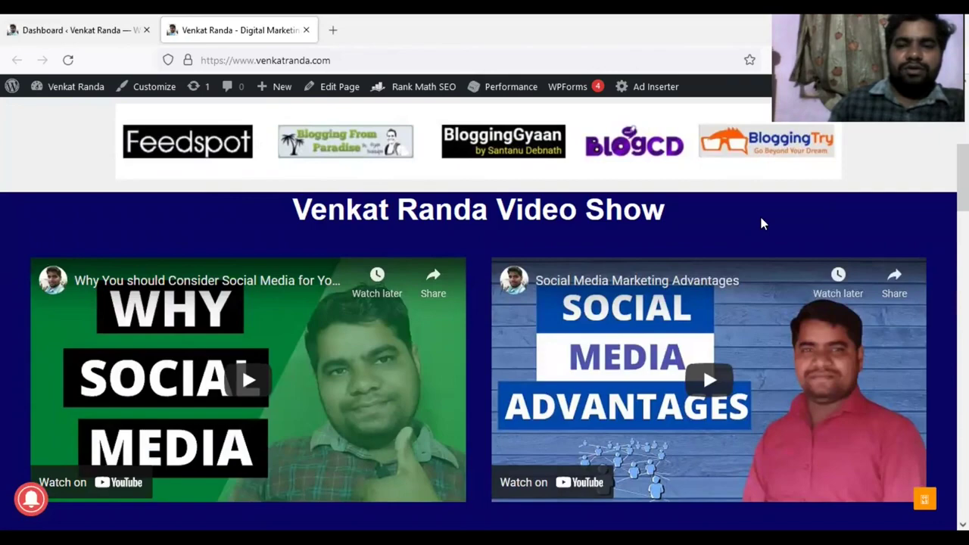
{"action": "scroll", "coordinate": [761, 220], "scroll_direction": "up", "scroll_amount": 5}
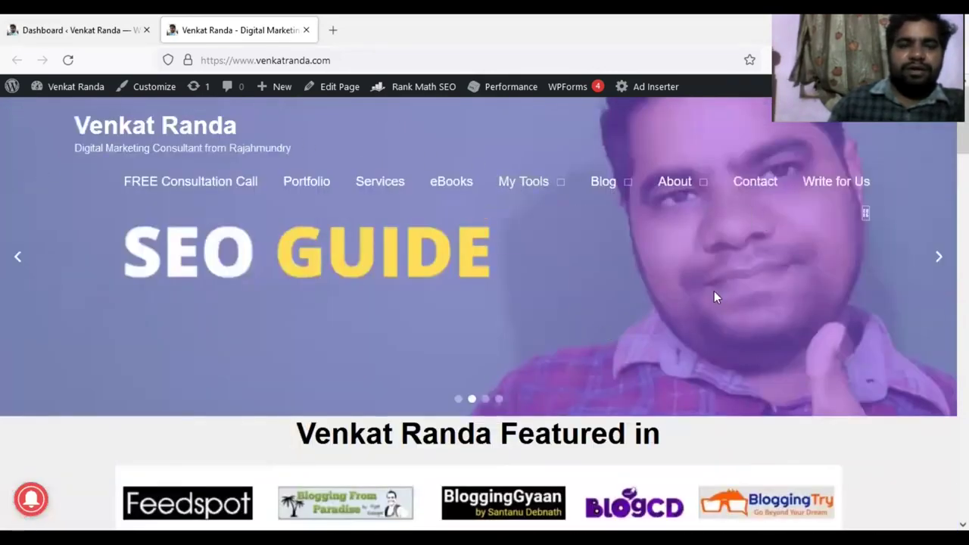
{"action": "scroll", "coordinate": [714, 297], "scroll_direction": "down", "scroll_amount": 2}
{"action": "scroll", "coordinate": [714, 296], "scroll_direction": "up", "scroll_amount": 2}
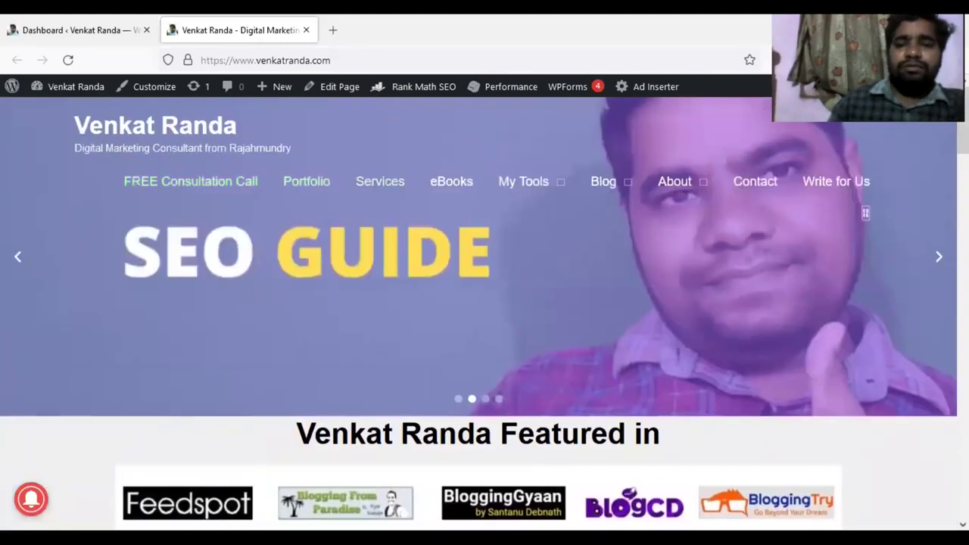
{"action": "mouse_move", "coordinate": [519, 197]}
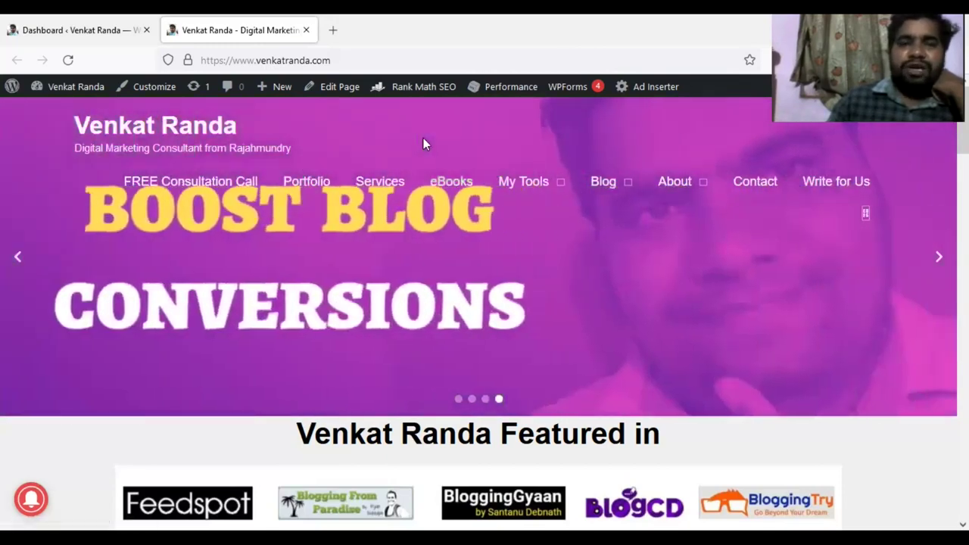
Search the plugin directory for "seedprod" and install and activate Coming Soon Page, Maintenance Mode & Landing Pages by SeedProd.
{"action": "left_click", "coordinate": [65, 30]}
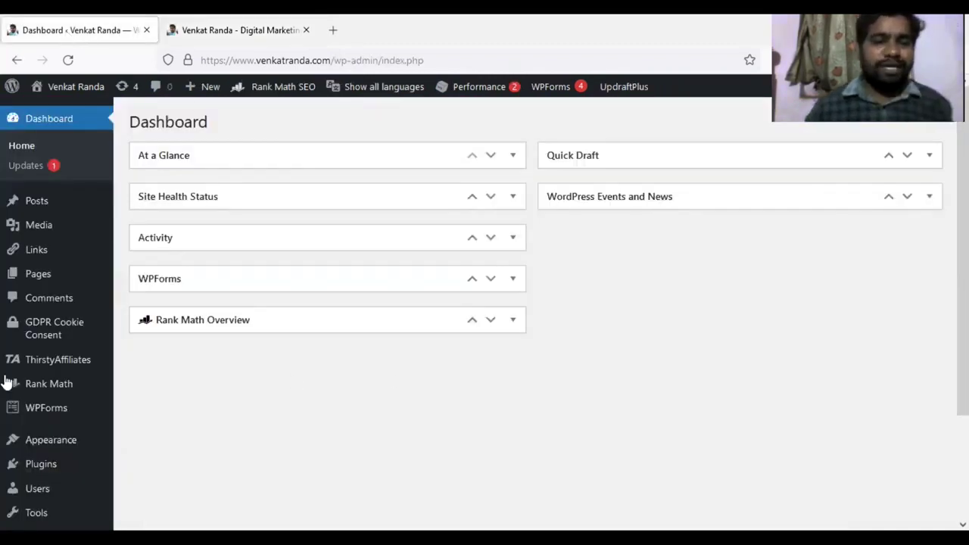
{"action": "mouse_move", "coordinate": [15, 470]}
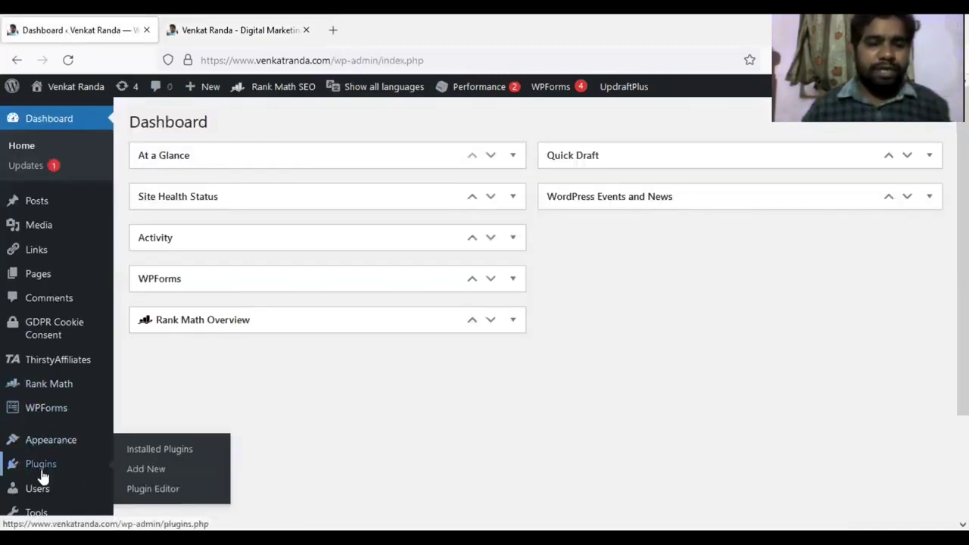
{"action": "left_click", "coordinate": [159, 475]}
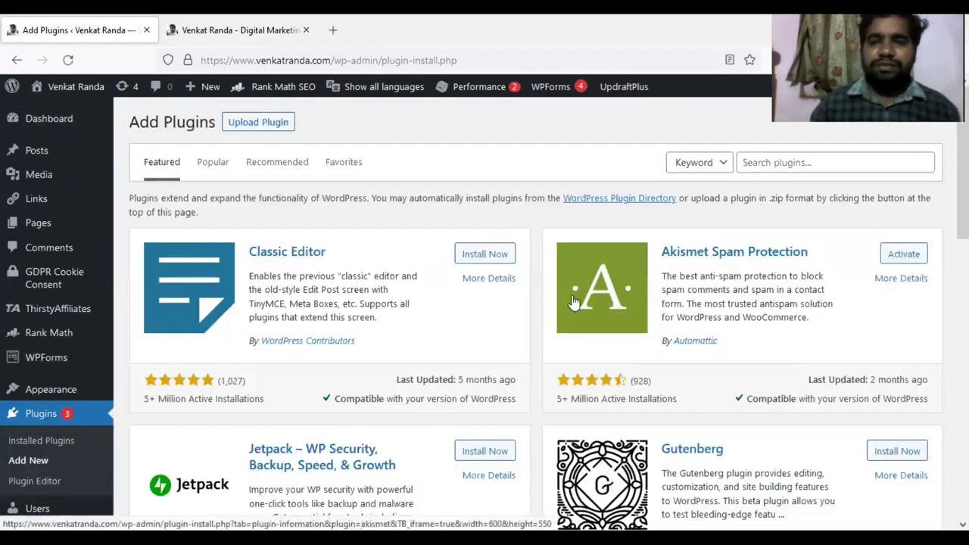
{"action": "left_click", "coordinate": [773, 168]}
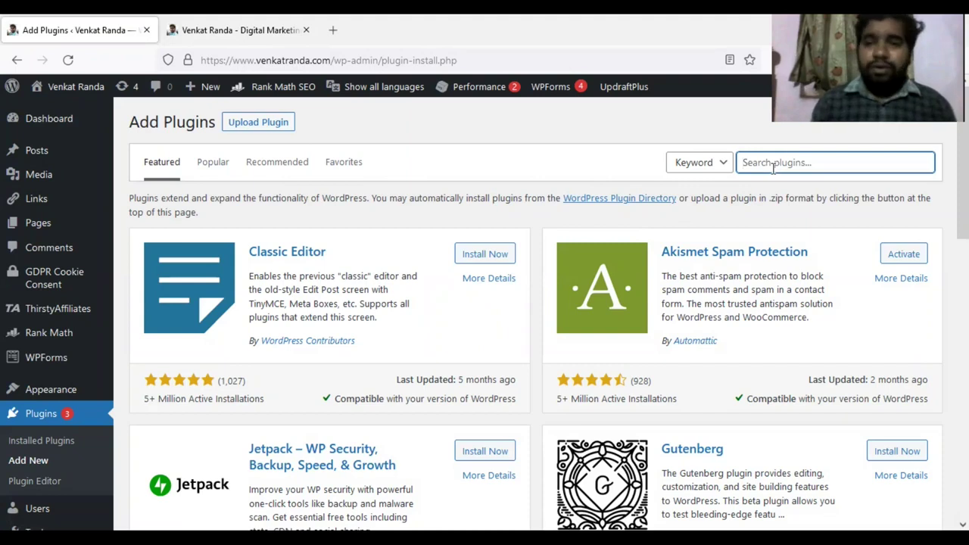
{"action": "type", "text": "s"}
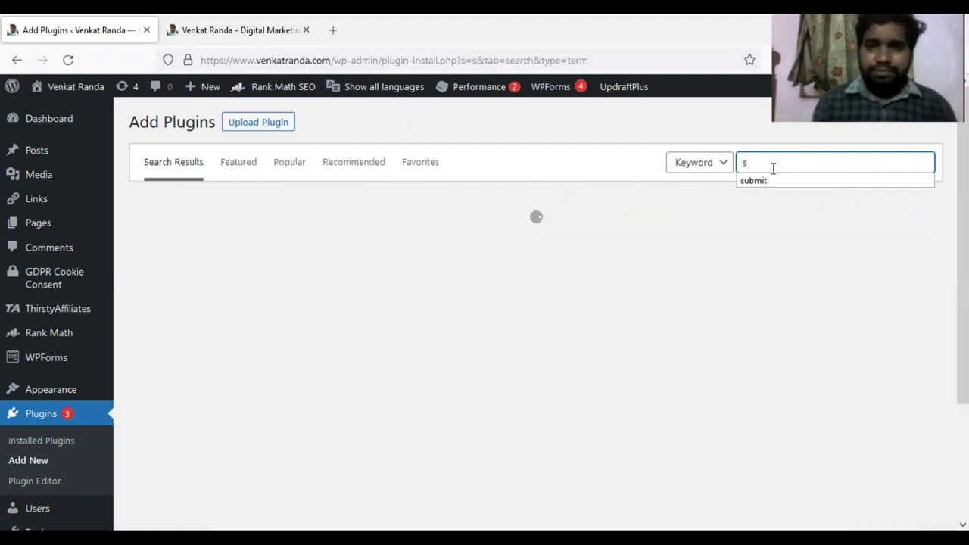
{"action": "type", "text": "eedpro"}
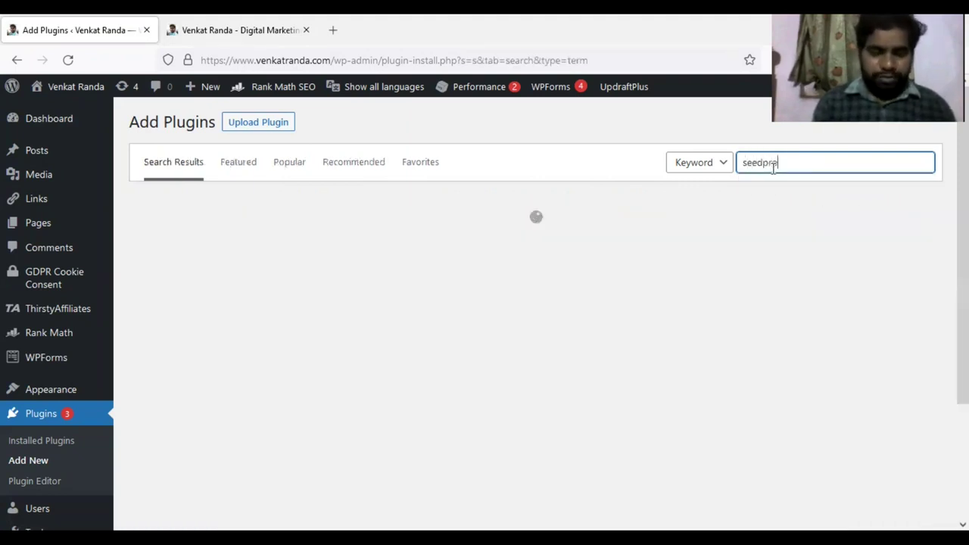
{"action": "type", "text": "d"}
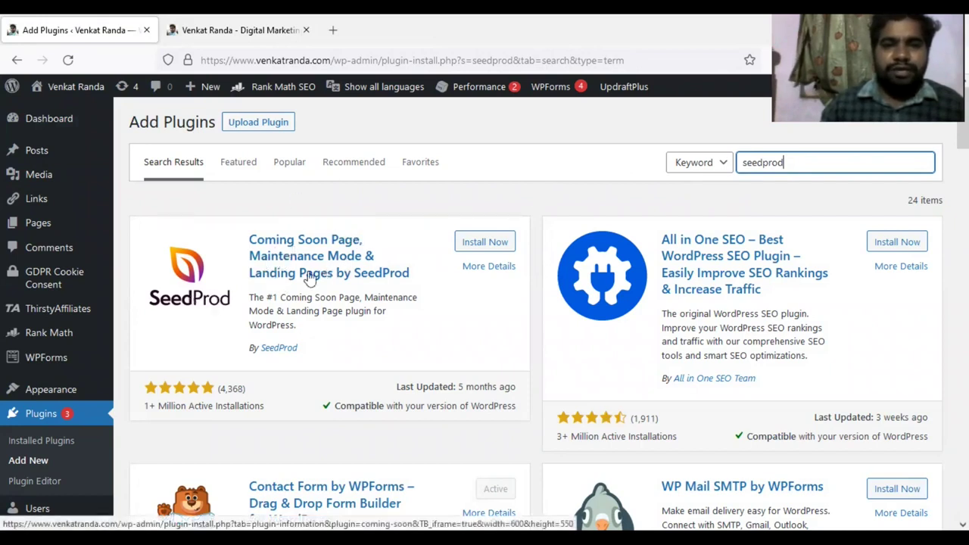
{"action": "left_click", "coordinate": [482, 243]}
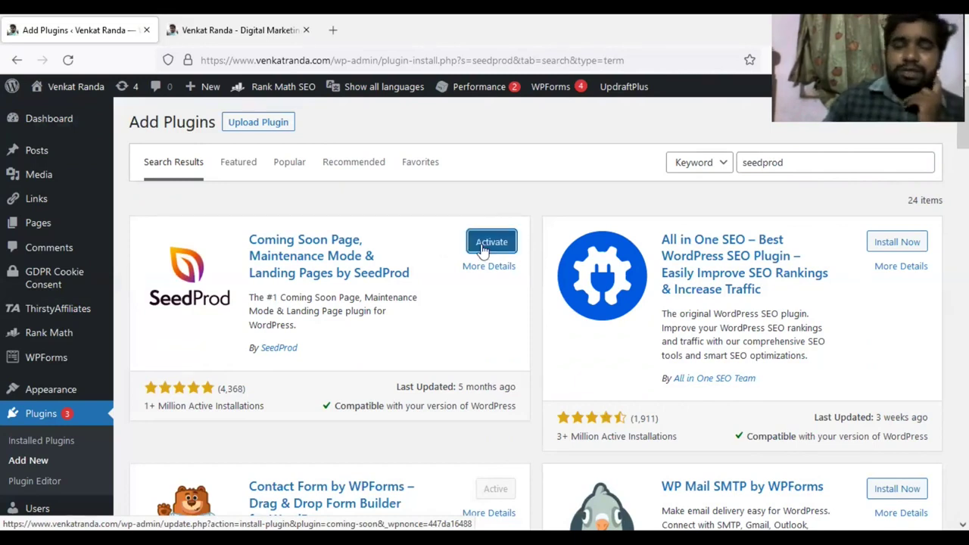
{"action": "left_click", "coordinate": [491, 242]}
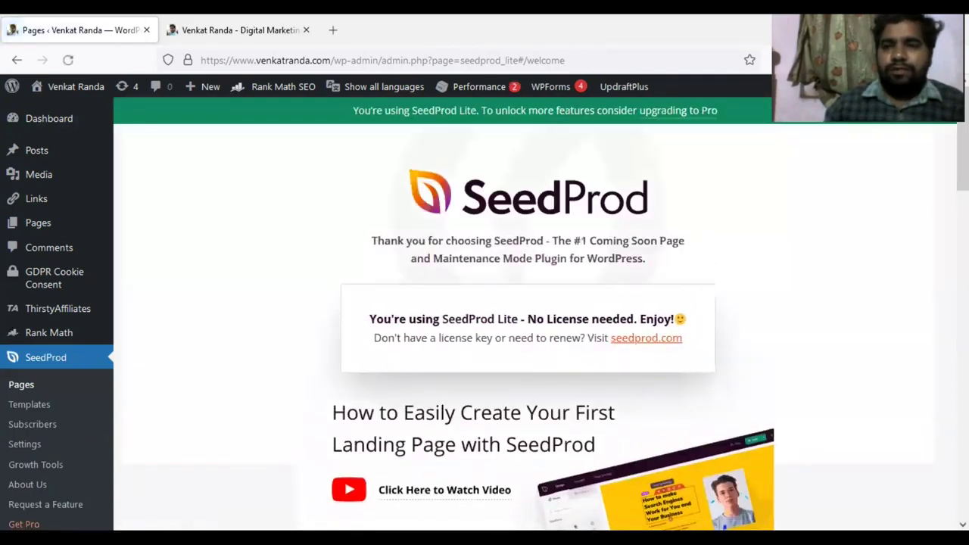
Look over the SeedProd welcome page down to the features and solutions section.
{"action": "scroll", "coordinate": [485, 318], "scroll_direction": "down", "scroll_amount": 3}
{"action": "scroll", "coordinate": [484, 318], "scroll_direction": "down", "scroll_amount": 10}
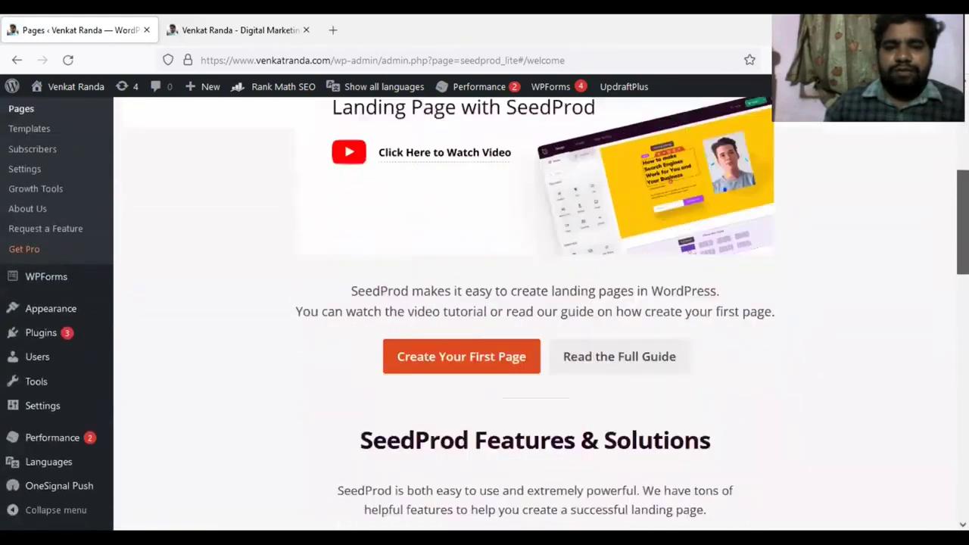
{"action": "scroll", "coordinate": [484, 318], "scroll_direction": "up", "scroll_amount": 10}
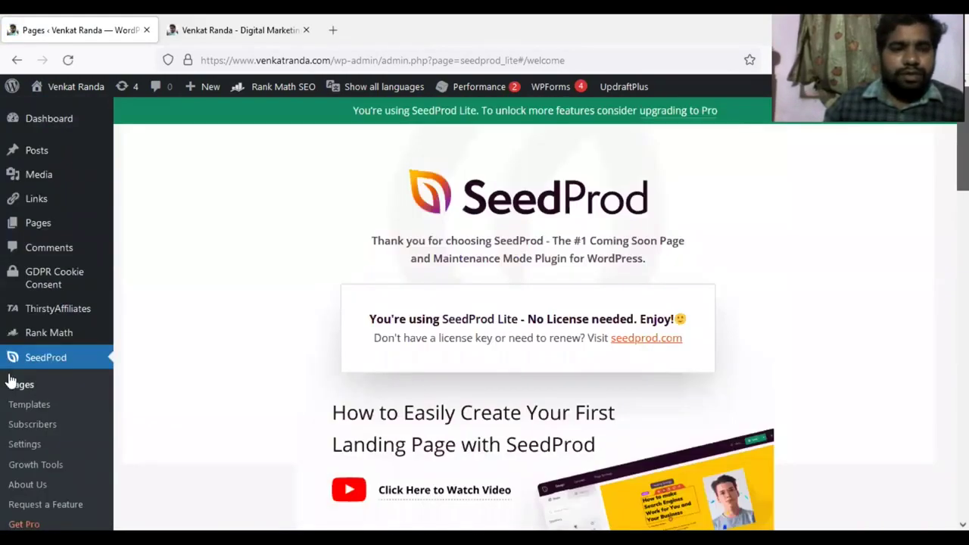
Open the SeedProd settings and review the license, global settings, debug and upgrade sections.
{"action": "scroll", "coordinate": [60, 348], "scroll_direction": "down", "scroll_amount": 1}
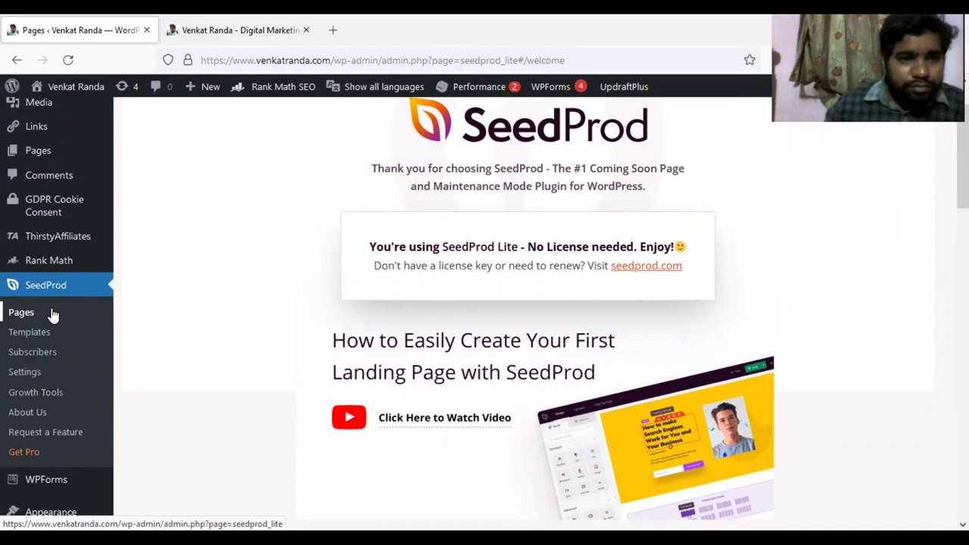
{"action": "scroll", "coordinate": [53, 313], "scroll_direction": "down", "scroll_amount": 1}
{"action": "scroll", "coordinate": [50, 313], "scroll_direction": "up", "scroll_amount": 1}
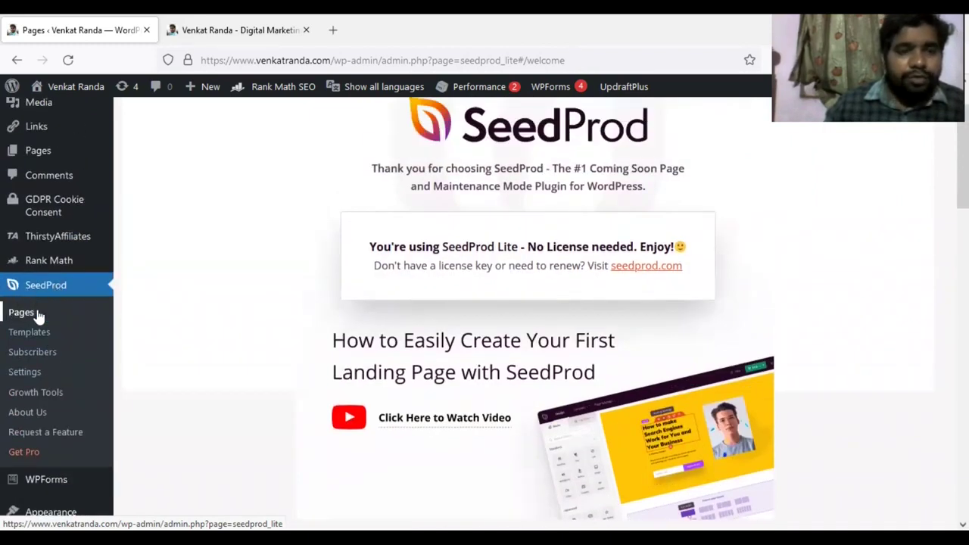
{"action": "left_click", "coordinate": [21, 375]}
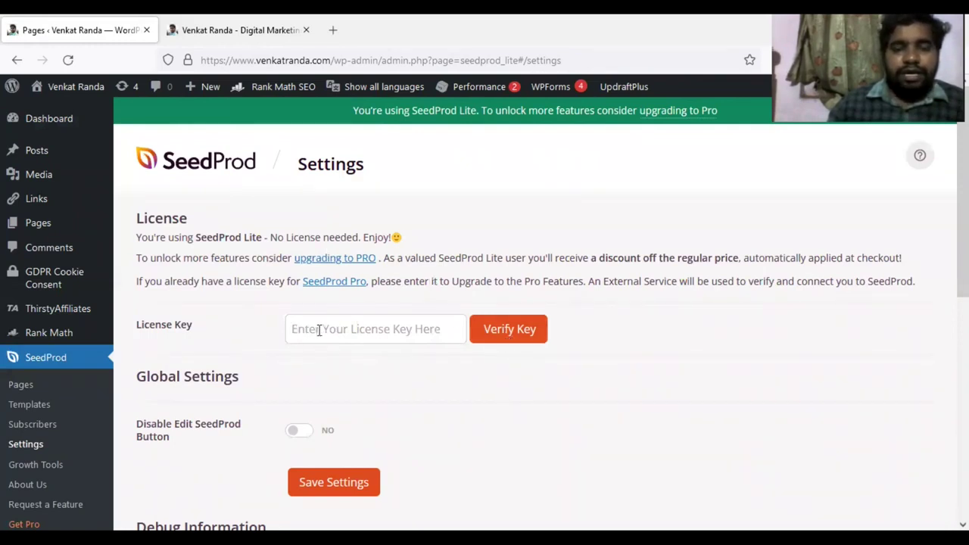
{"action": "scroll", "coordinate": [675, 358], "scroll_direction": "down", "scroll_amount": 2}
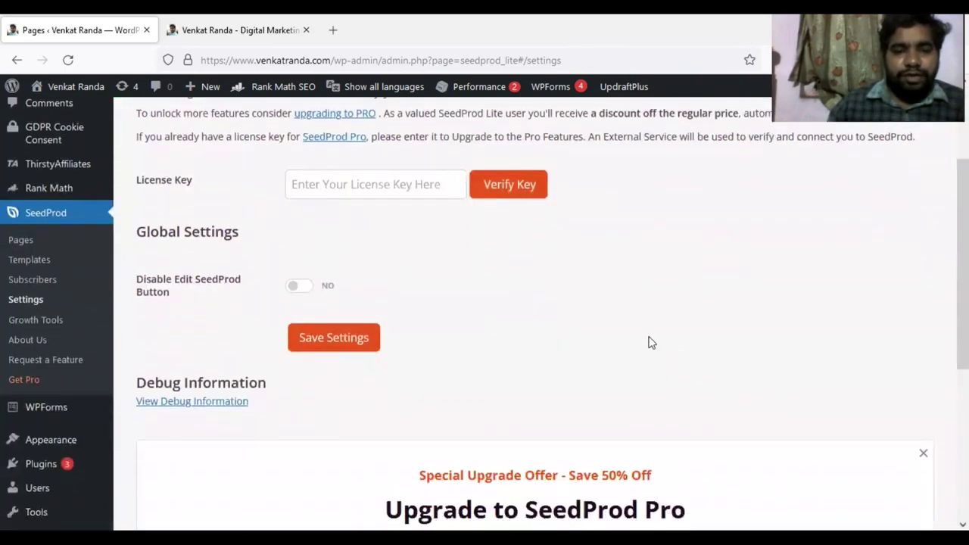
{"action": "scroll", "coordinate": [649, 343], "scroll_direction": "down", "scroll_amount": 4}
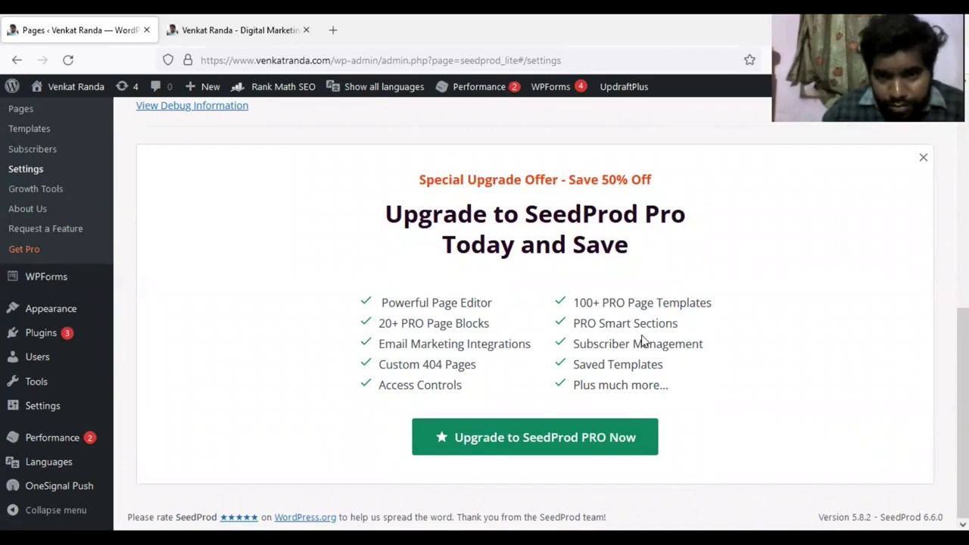
{"action": "scroll", "coordinate": [641, 342], "scroll_direction": "up", "scroll_amount": 5}
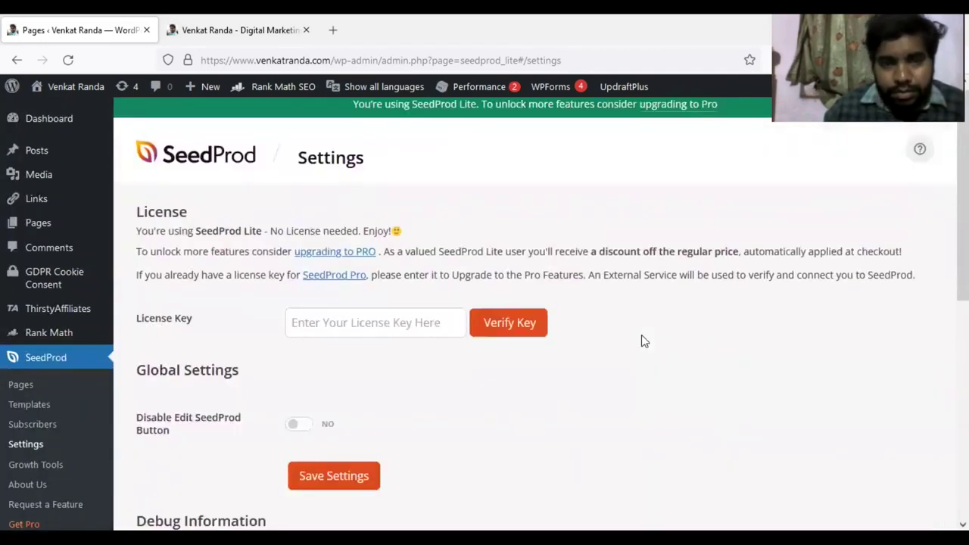
{"action": "scroll", "coordinate": [642, 335], "scroll_direction": "up", "scroll_amount": 1}
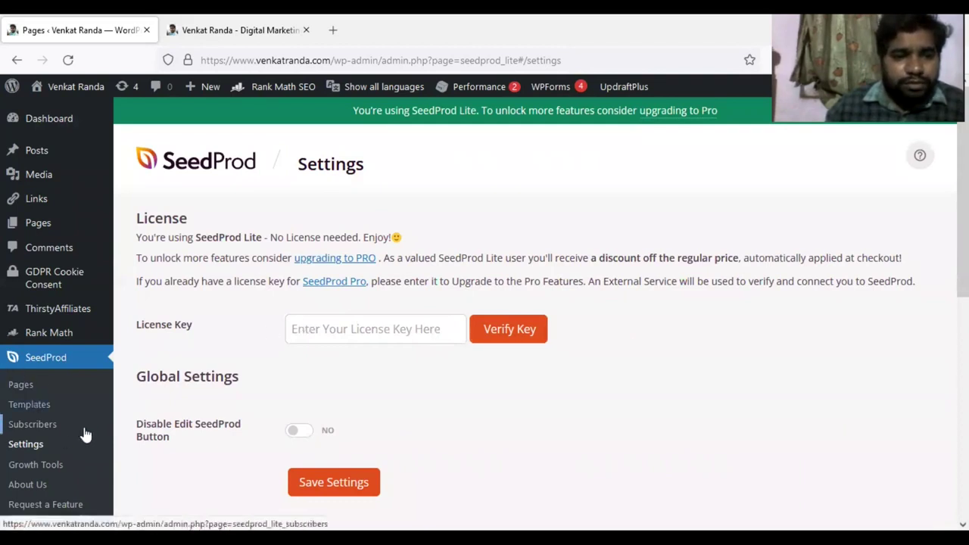
Open the SeedProd growth tools and look through the offered plugins.
{"action": "scroll", "coordinate": [84, 458], "scroll_direction": "down", "scroll_amount": 3}
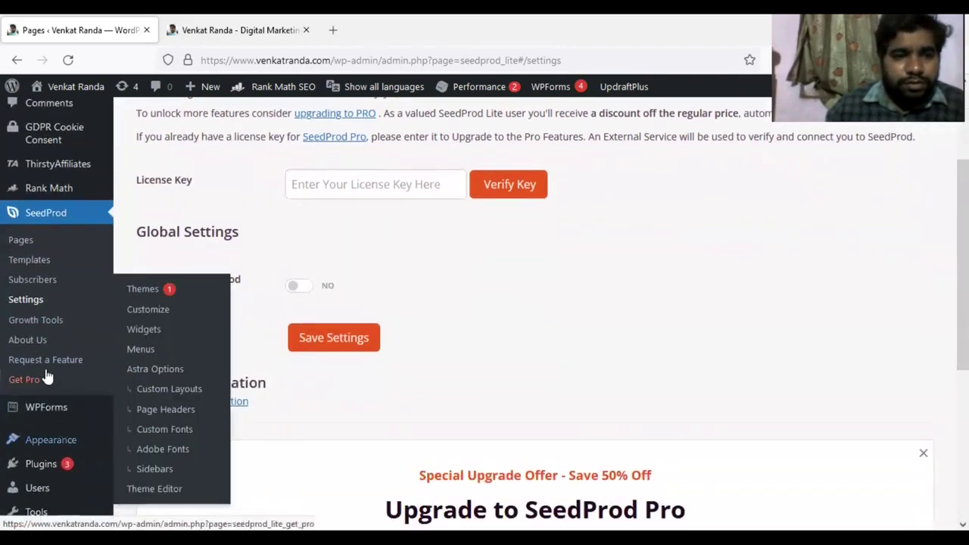
{"action": "left_click", "coordinate": [41, 320]}
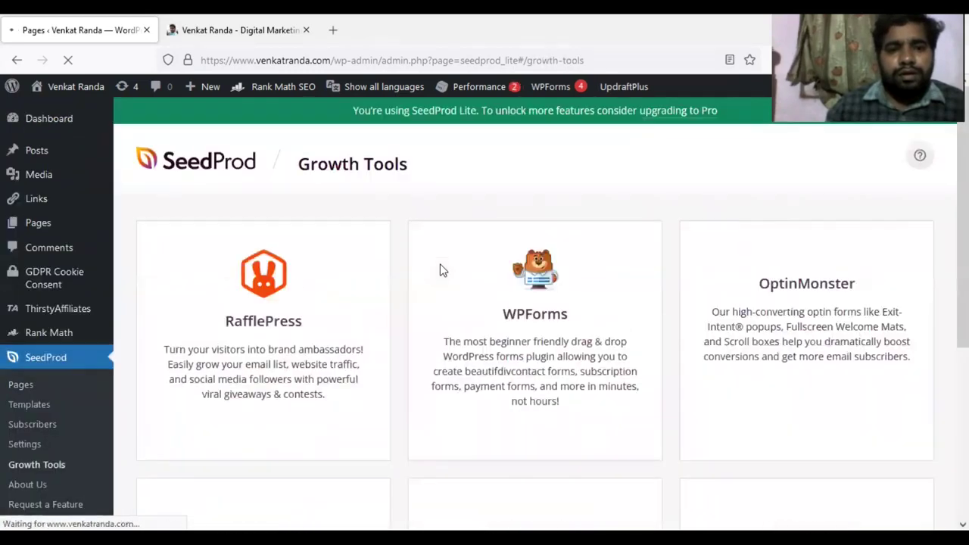
{"action": "scroll", "coordinate": [666, 338], "scroll_direction": "down", "scroll_amount": 3}
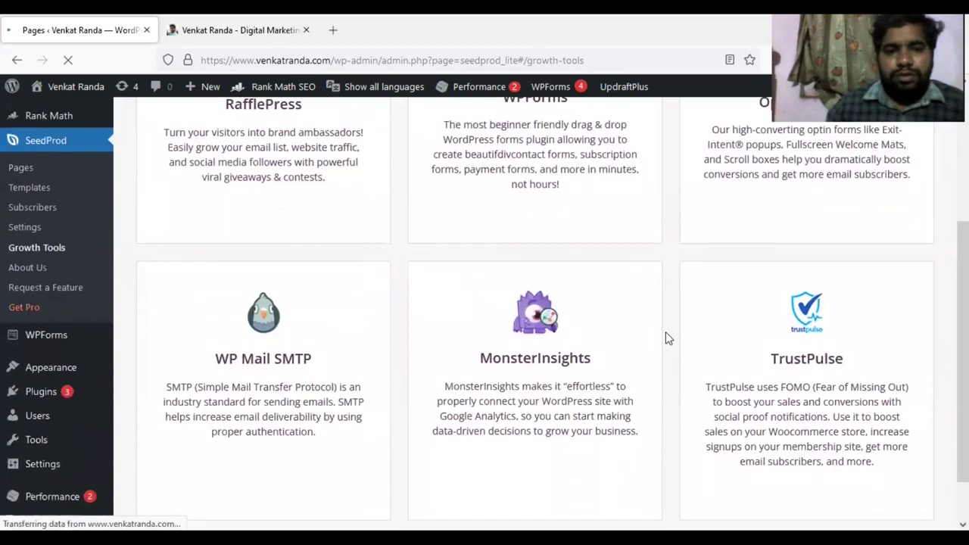
{"action": "scroll", "coordinate": [665, 332], "scroll_direction": "down", "scroll_amount": 1}
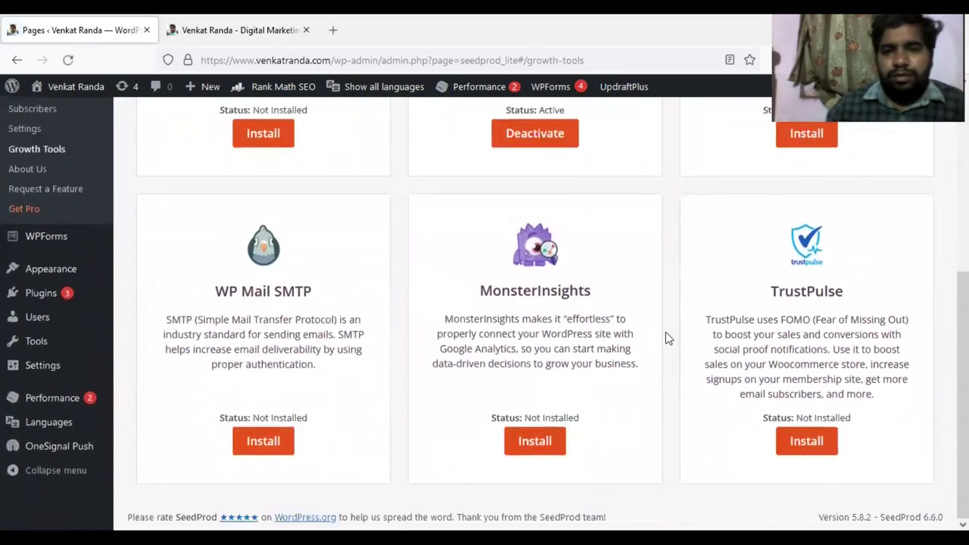
{"action": "scroll", "coordinate": [665, 332], "scroll_direction": "up", "scroll_amount": 5}
Activate Maintenance Mode on the SeedProd pages overview.
{"action": "scroll", "coordinate": [665, 331], "scroll_direction": "down", "scroll_amount": 2}
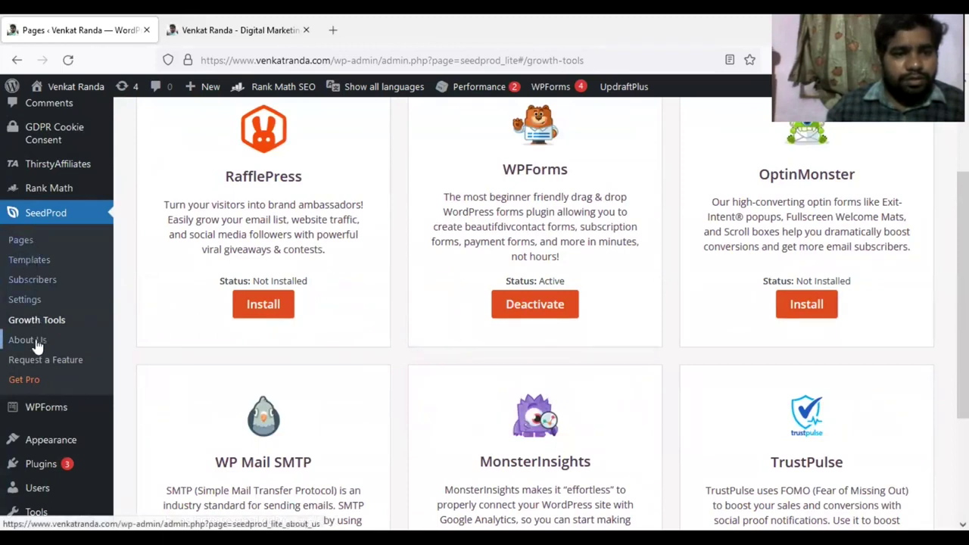
{"action": "left_click", "coordinate": [23, 242]}
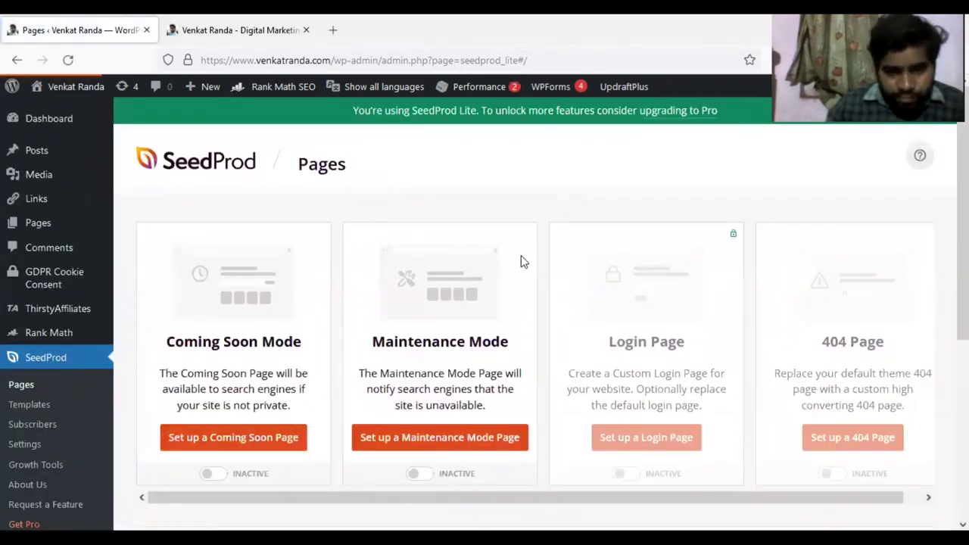
{"action": "scroll", "coordinate": [521, 262], "scroll_direction": "down", "scroll_amount": 1}
{"action": "mouse_move", "coordinate": [681, 303]}
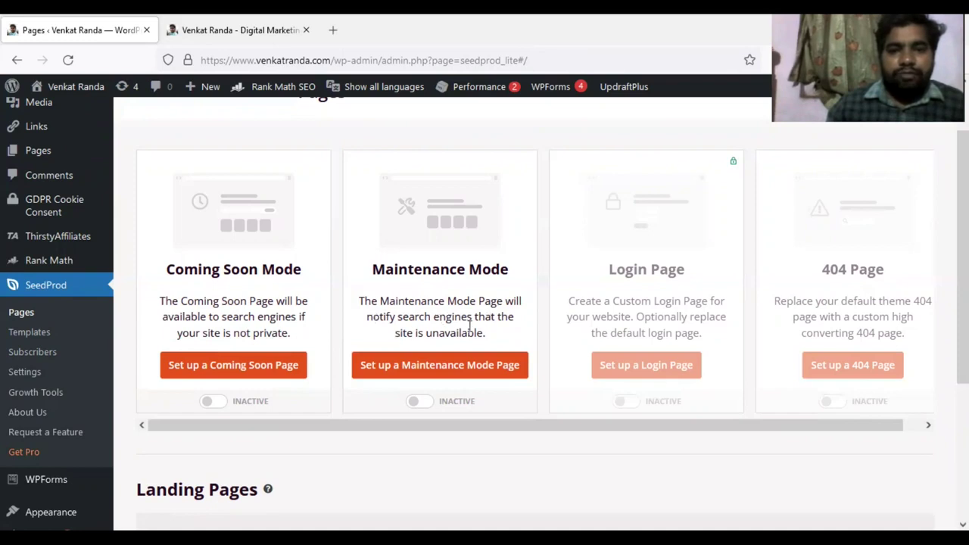
{"action": "scroll", "coordinate": [258, 449], "scroll_direction": "up", "scroll_amount": 1}
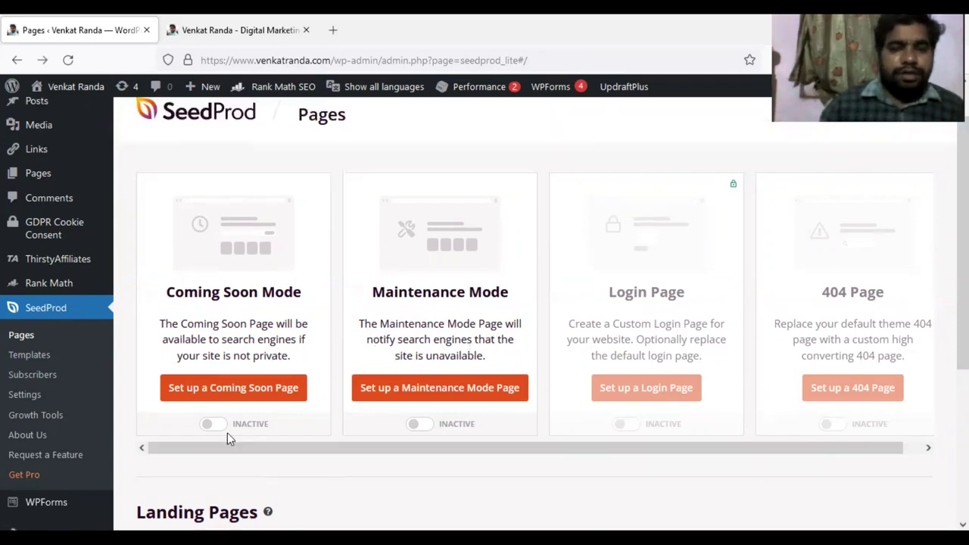
{"action": "left_click", "coordinate": [429, 428]}
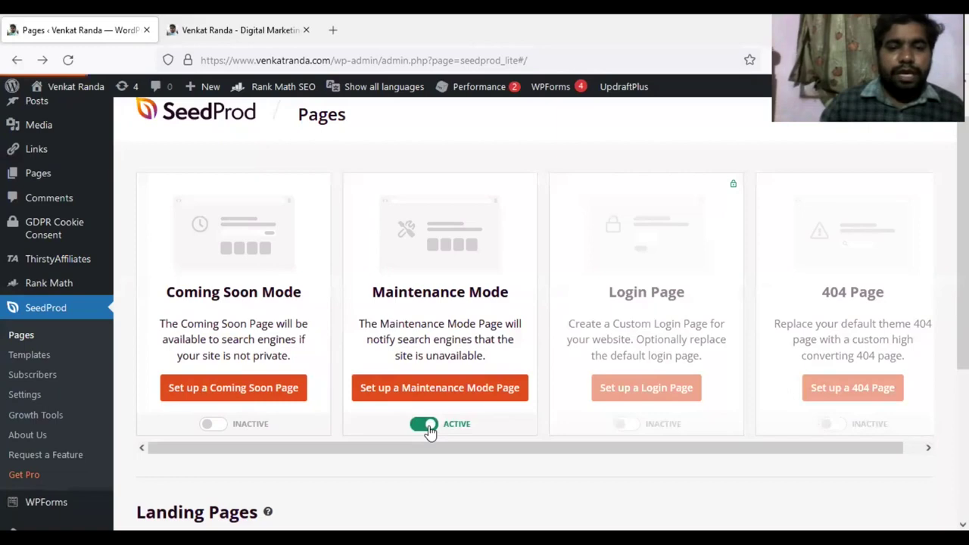
Open the site's home page in a new private window and check the page shown to logged-out visitors.
{"action": "left_click", "coordinate": [224, 38]}
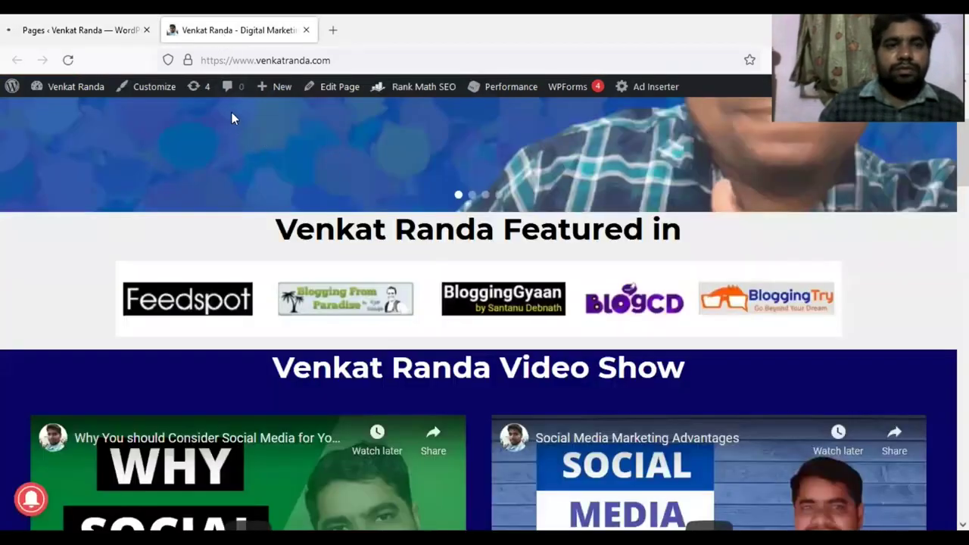
{"action": "left_click", "coordinate": [64, 30]}
{"action": "key", "text": "F5"}
{"action": "key", "text": "ctrl+shift+p"}
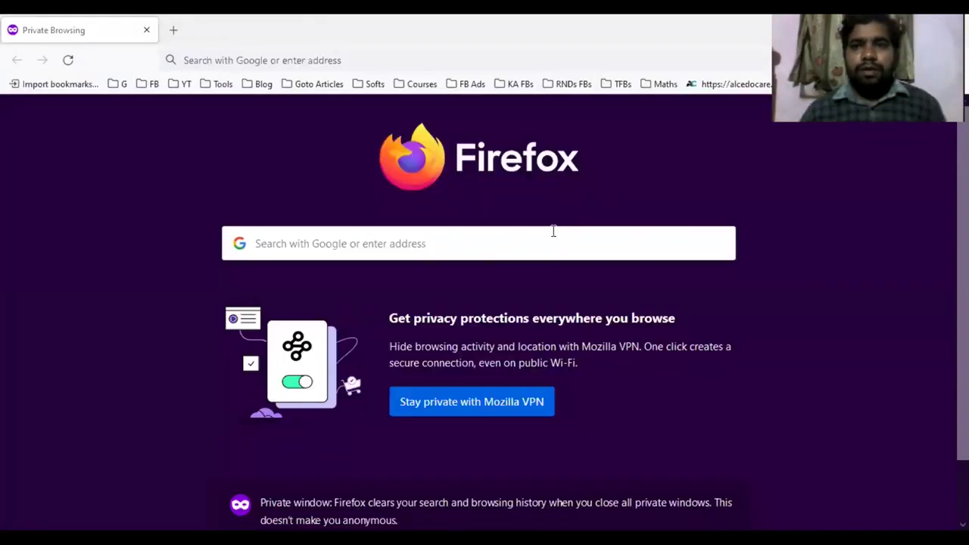
{"action": "left_click", "coordinate": [218, 61]}
{"action": "type", "text": "venkatranda.com/"}
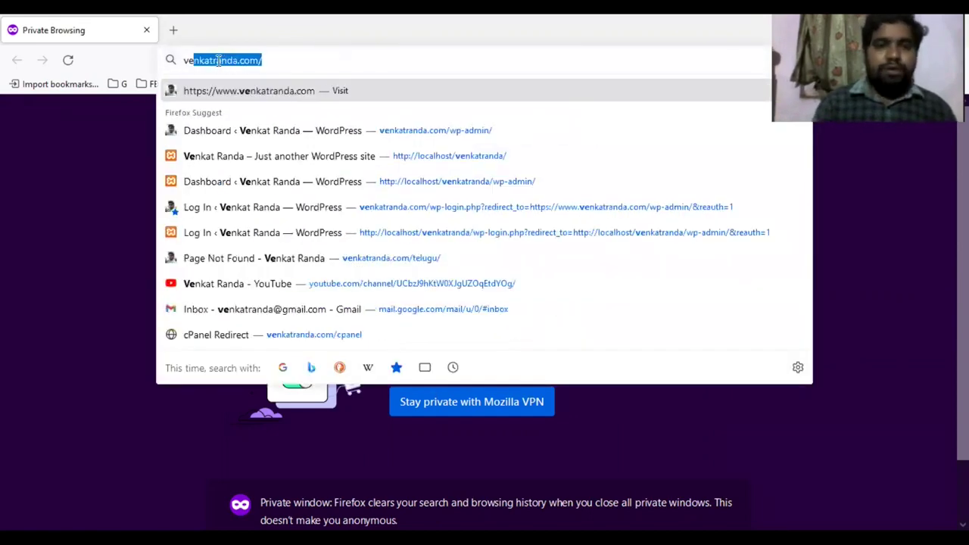
{"action": "key", "text": "Return"}
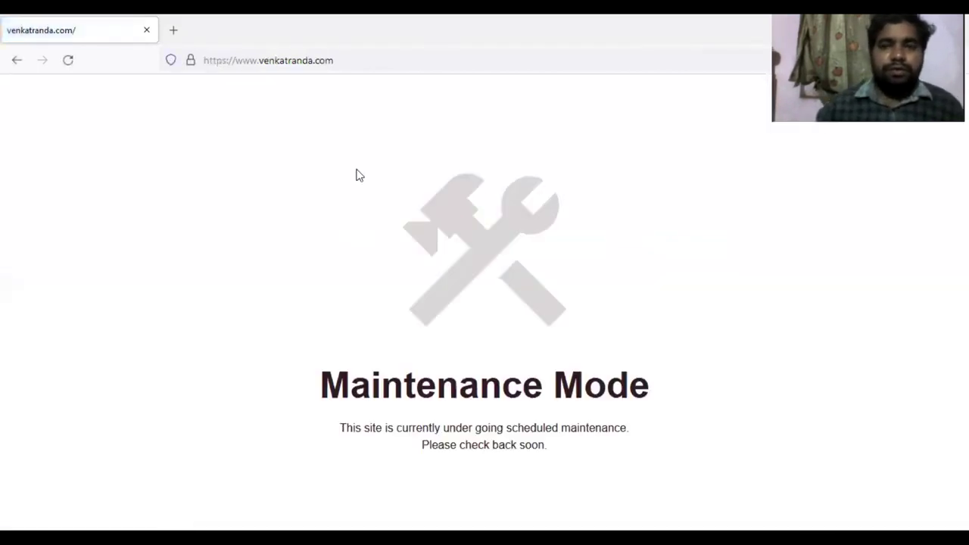
{"action": "left_click_drag", "start_coordinate": [320, 401], "coordinate": [650, 388]}
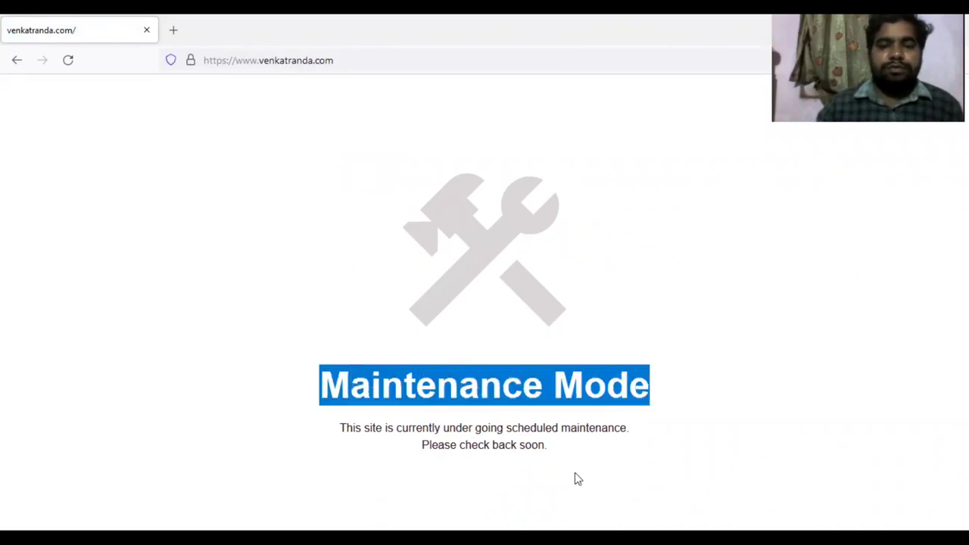
{"action": "left_click", "coordinate": [517, 445]}
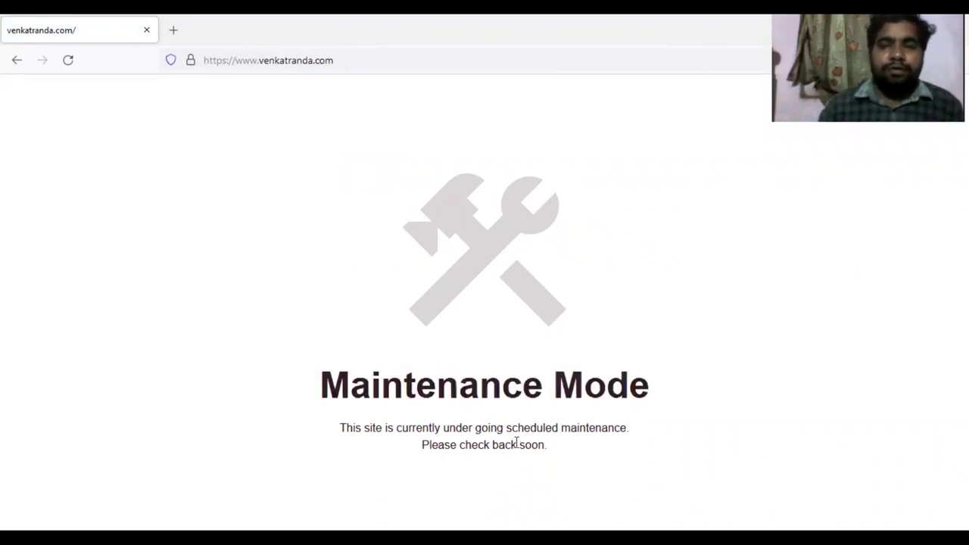